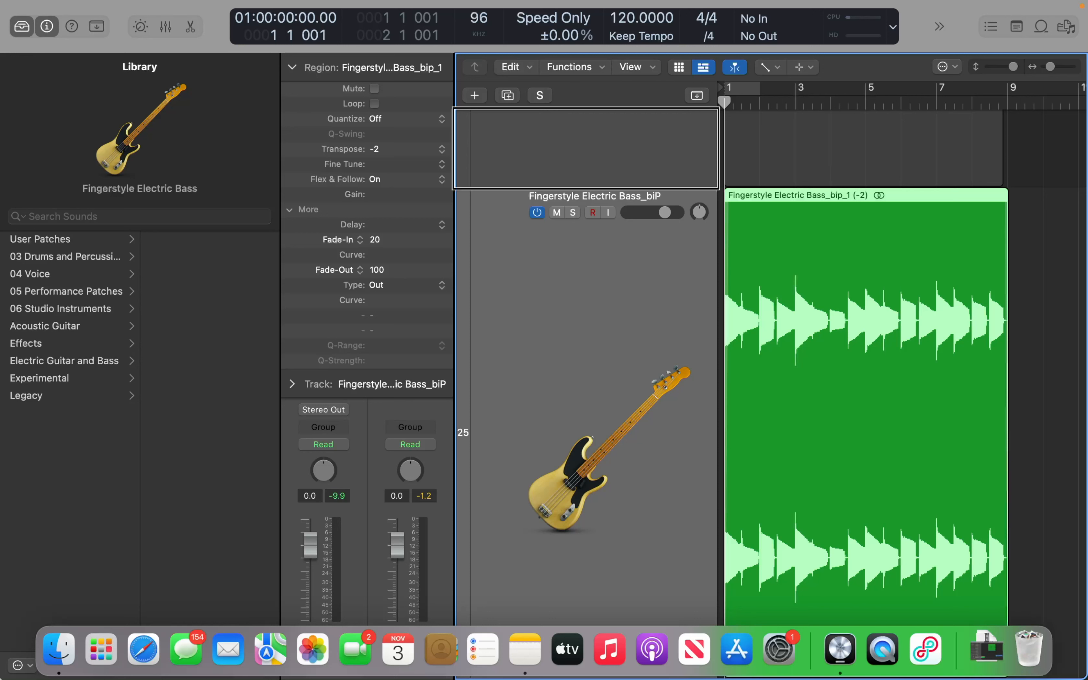
- Set the left locator at bar 3 and the right locator at bar 4
key(space)
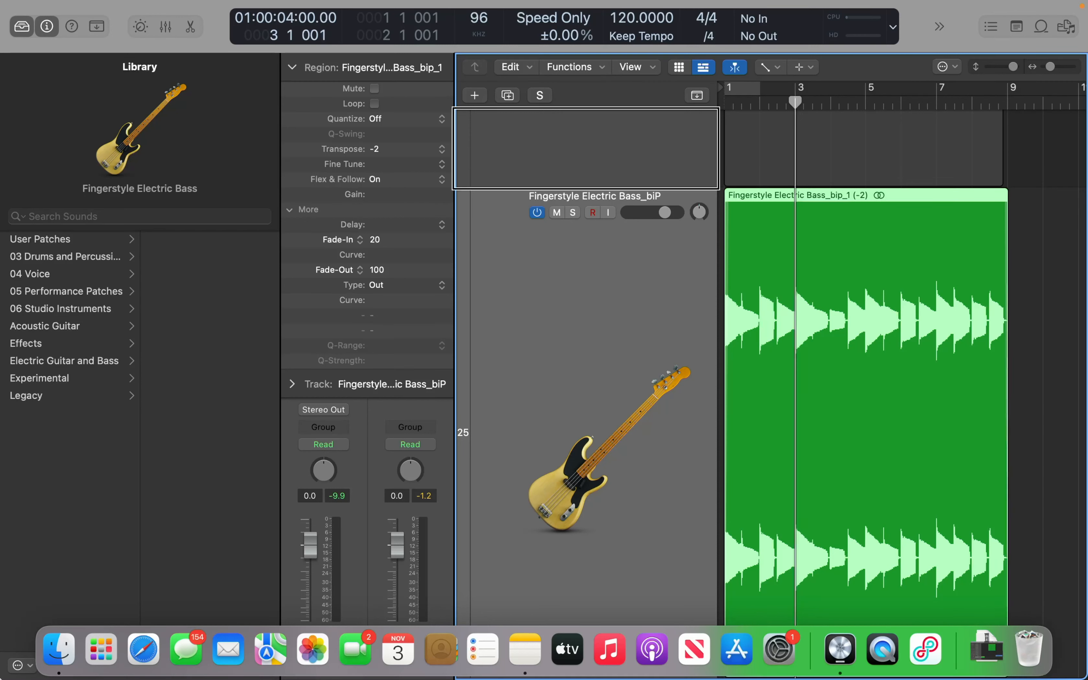
key(ctrl+super+bracketleft)
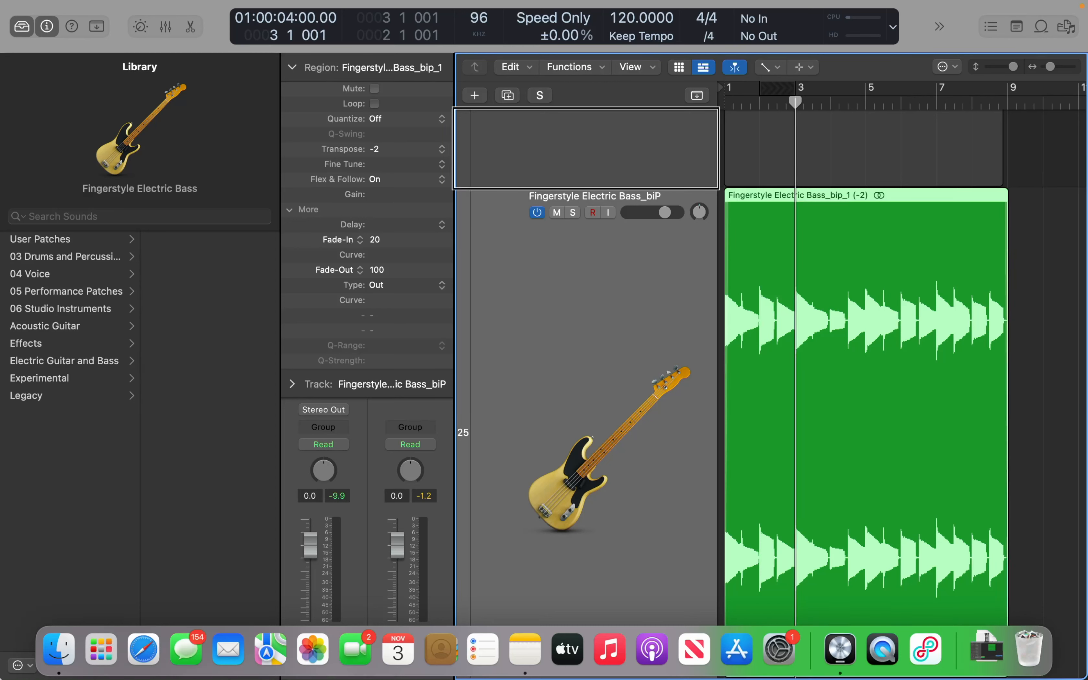
key(period)
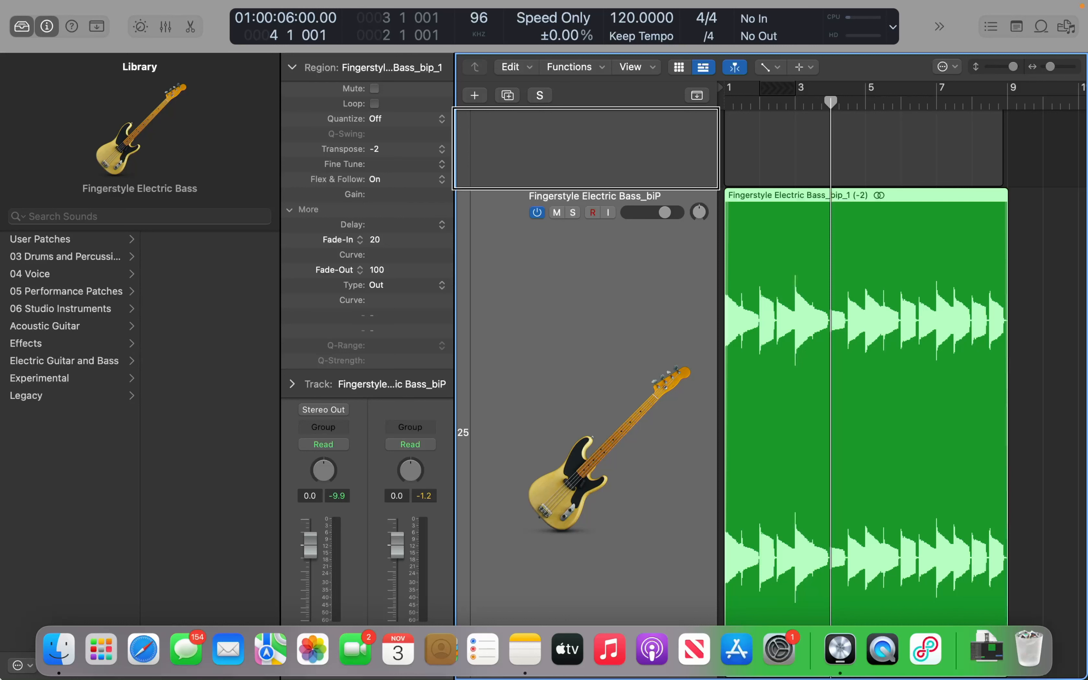
key(ctrl+super+bracketright)
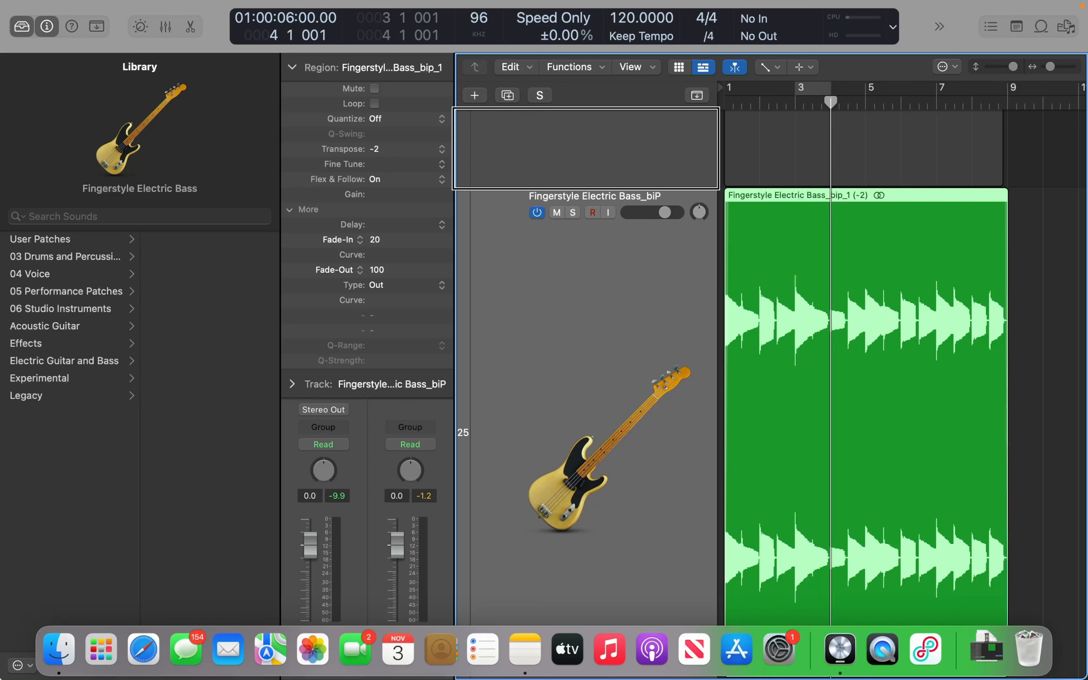
- Move the playhead back to bar 2 and play the project across the gap between bars 3 and 4
key(comma)
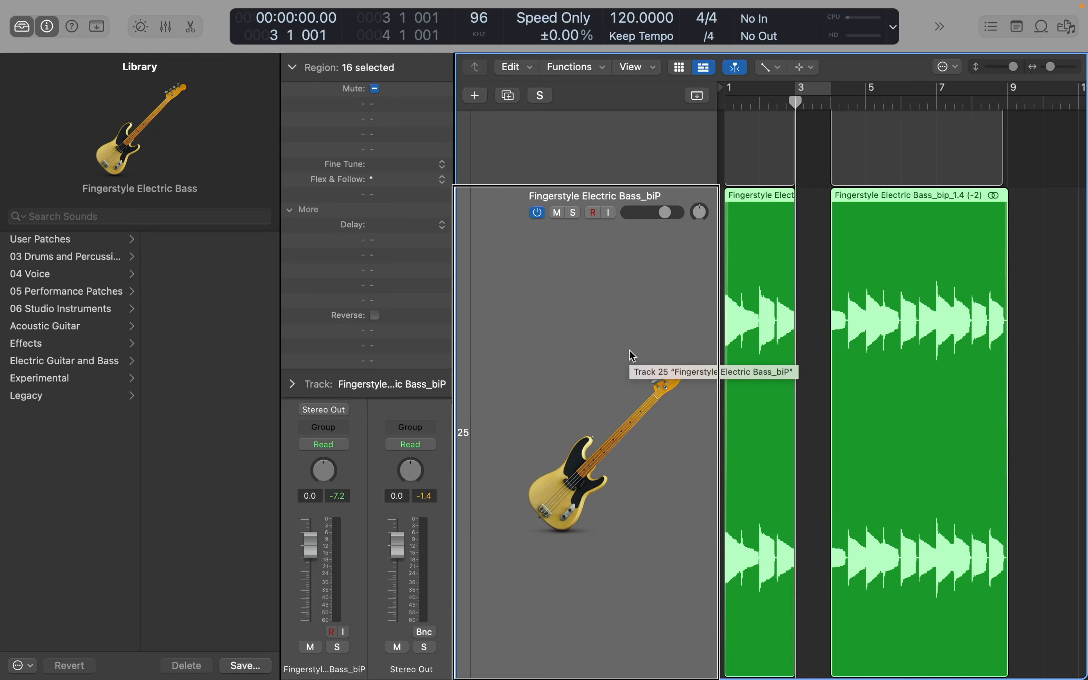
key(comma)
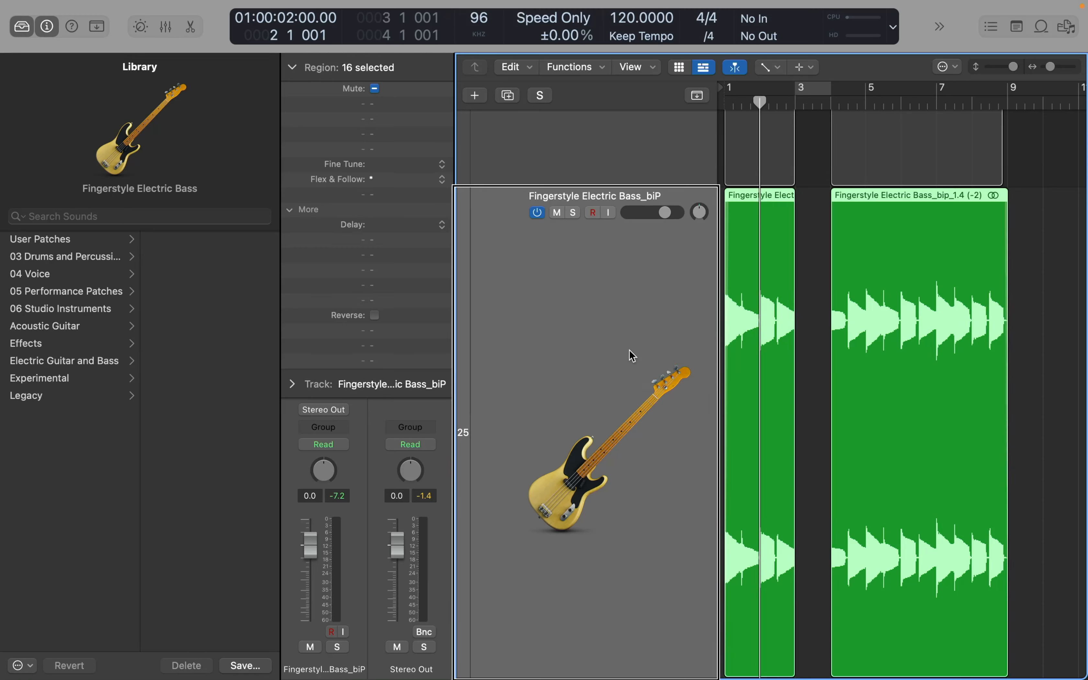
key(space)
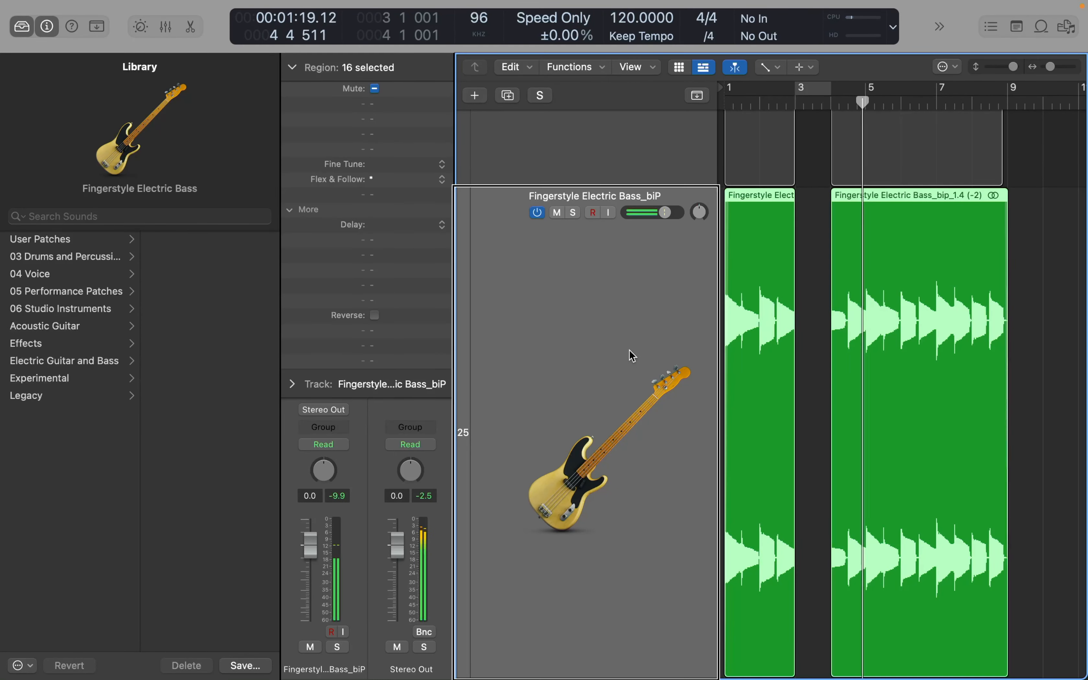
key(space)
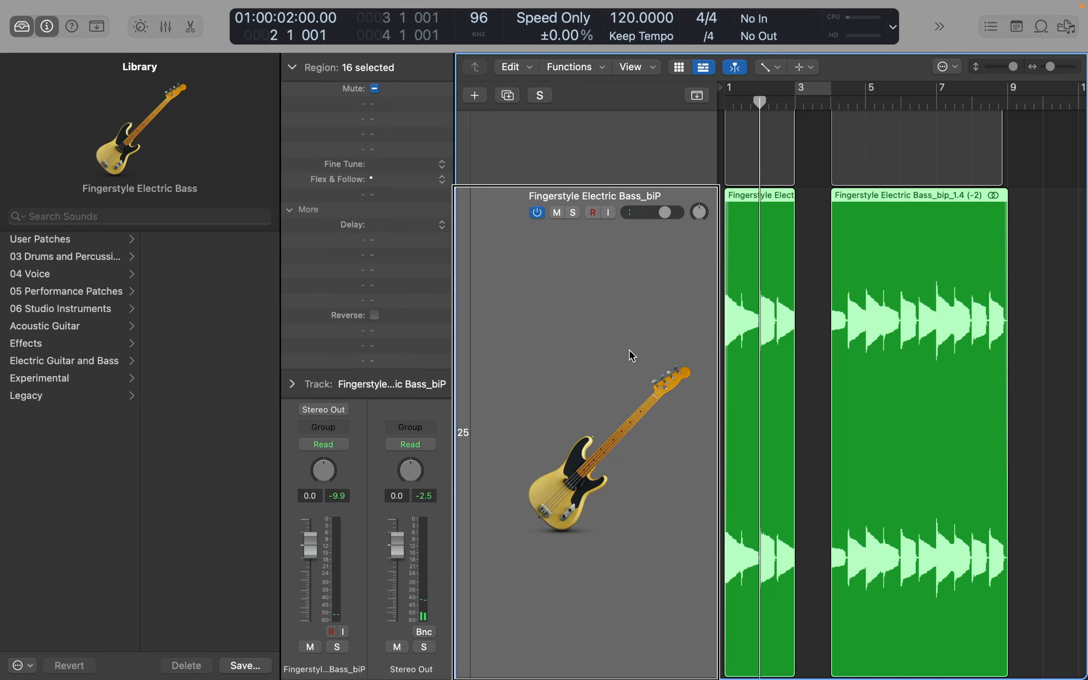
- Join the selected split regions across the gap between bars 3 and 4 and play the result from bar 2
key(super+j)
key(space)
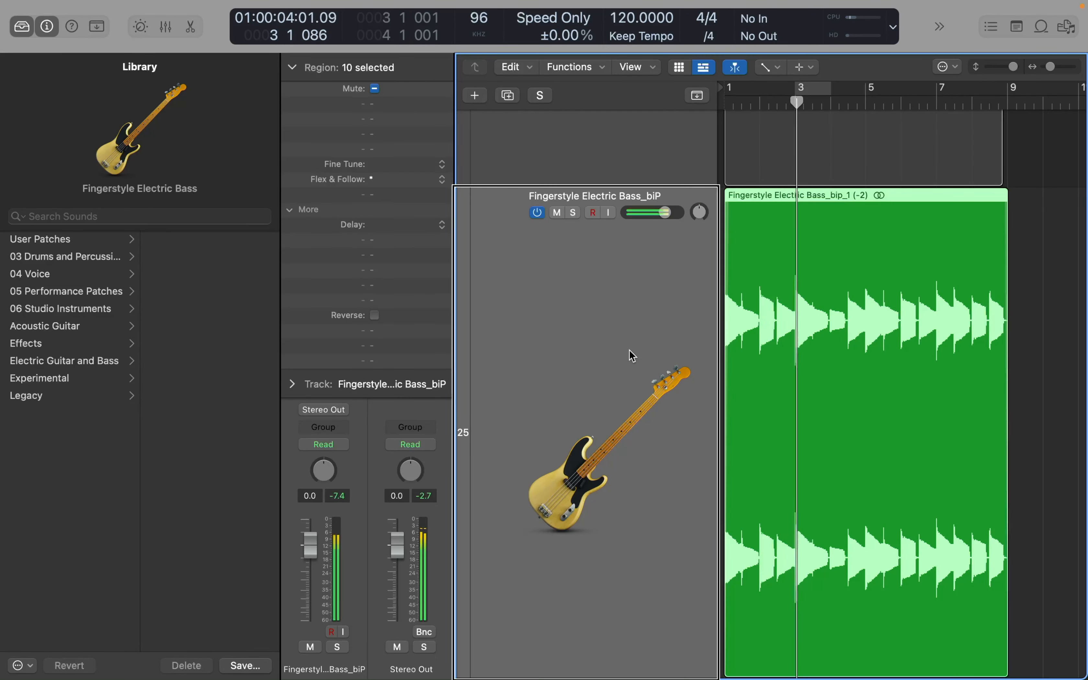
key(space)
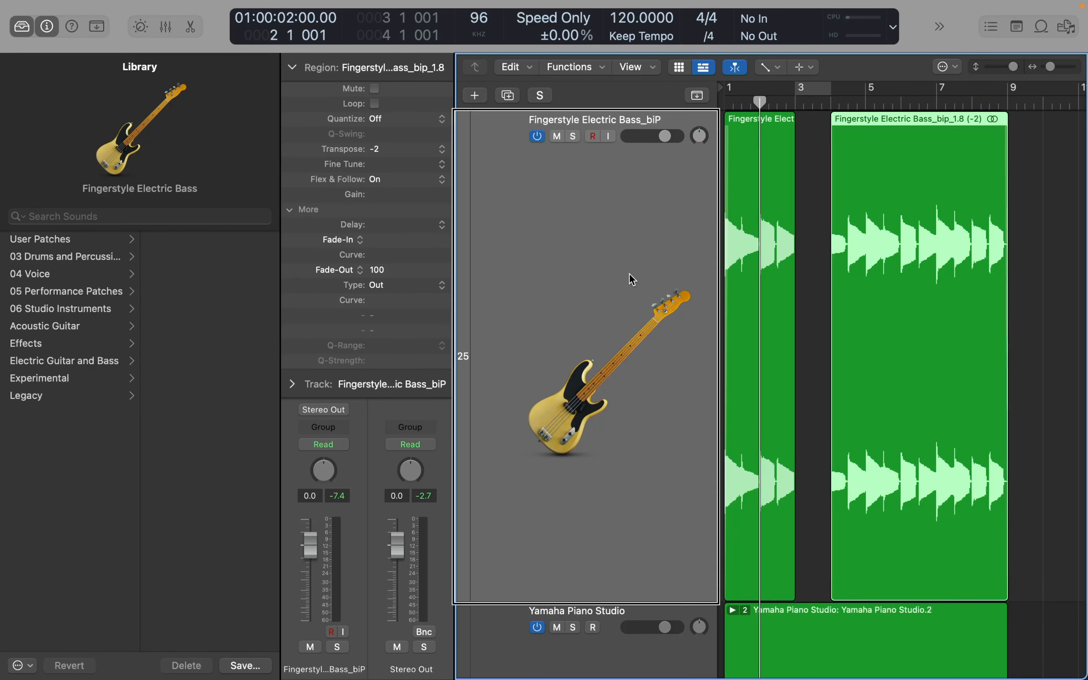
- Play the arrangement from bar 2 through the gap in the electric bass track
key(space)
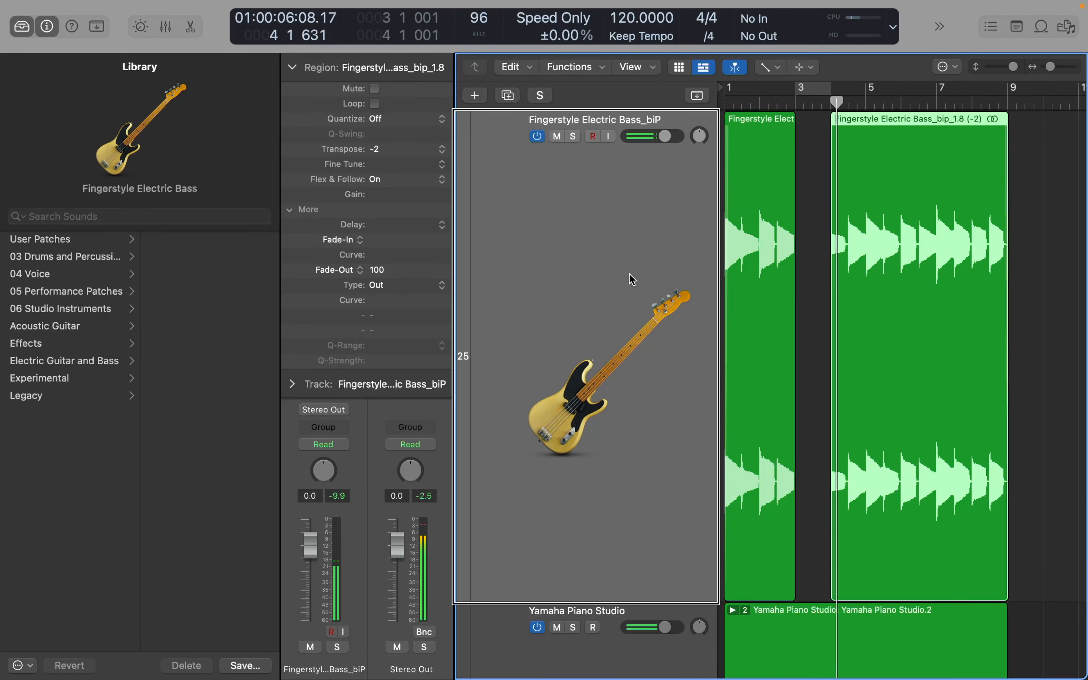
key(space)
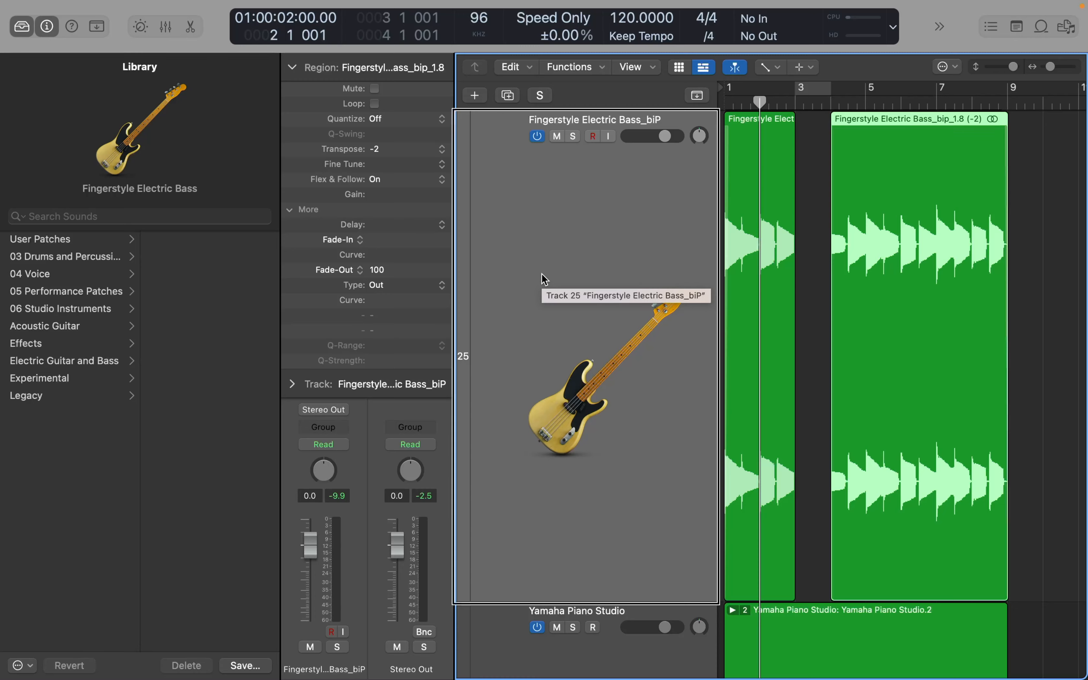
- Select the Stereo Out track and search the sound library for "knock"
key(Down)
key(Down)
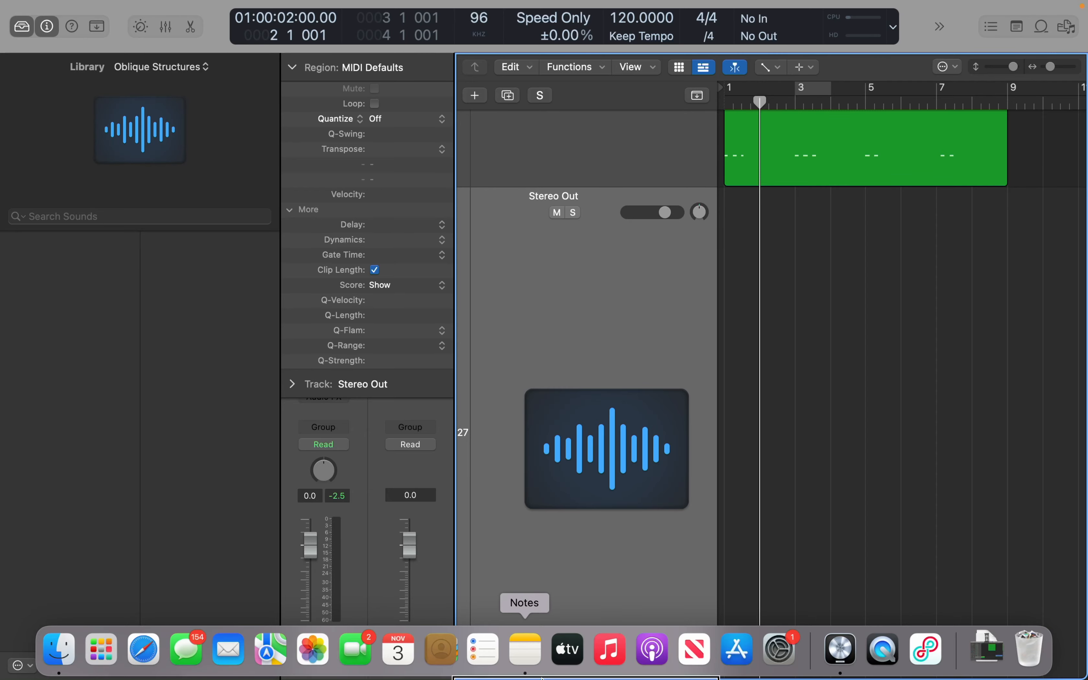
click(140, 217)
text(knock)
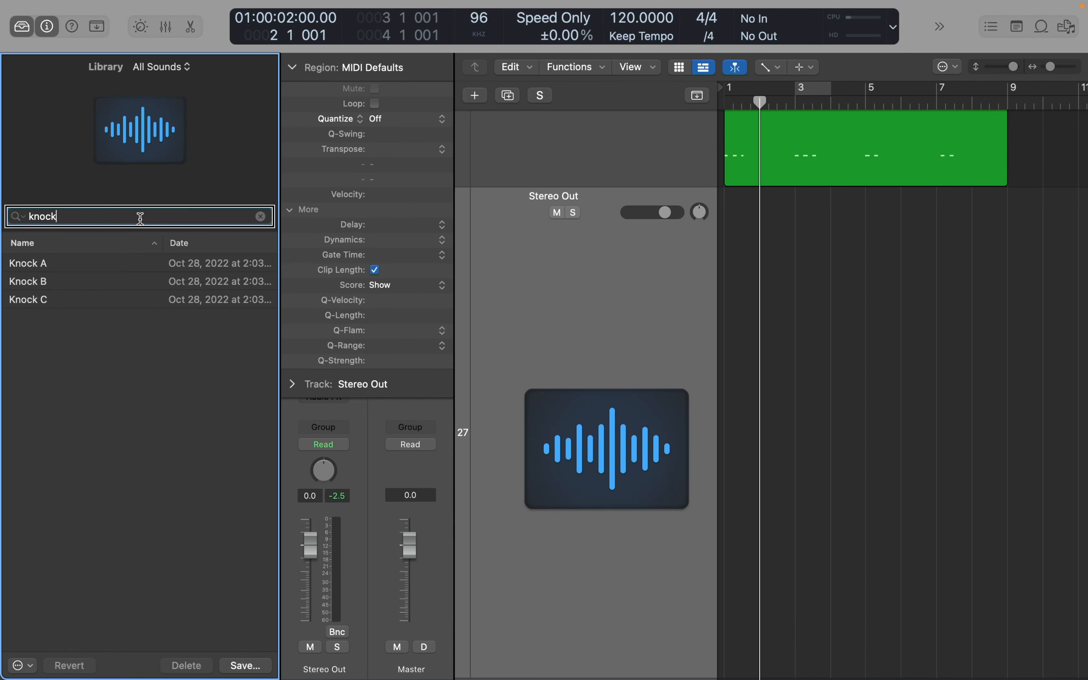
click(142, 516)
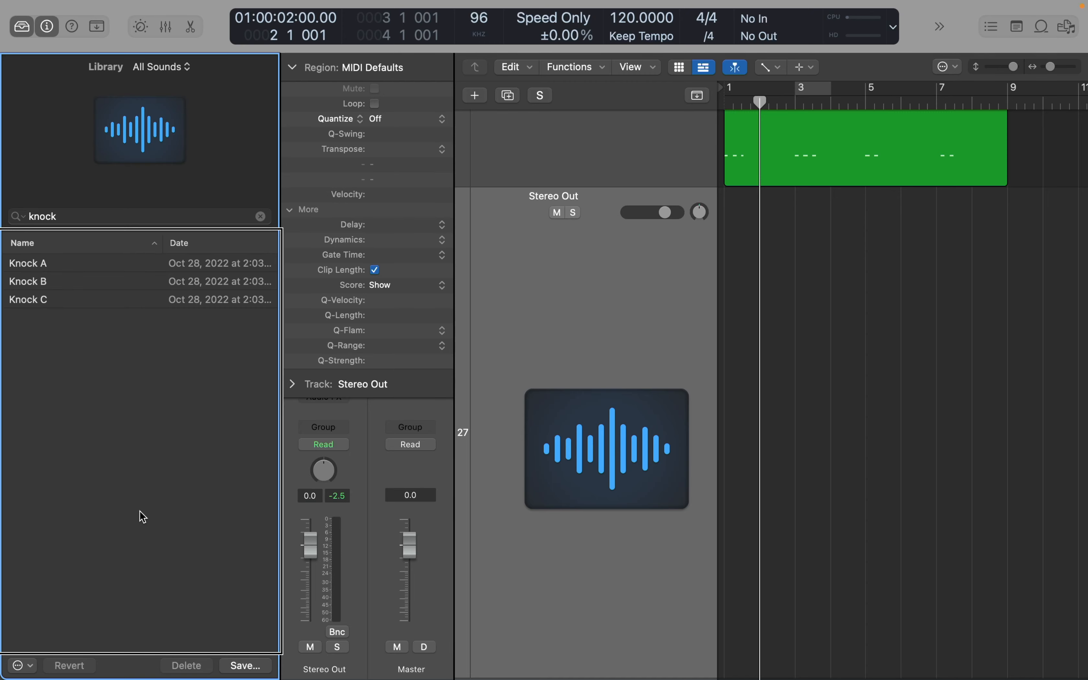
- Compare the Knock A, Knock B and Knock C patches on the output track, including during playback, and finish on Knock A
key(Down)
click(85, 269)
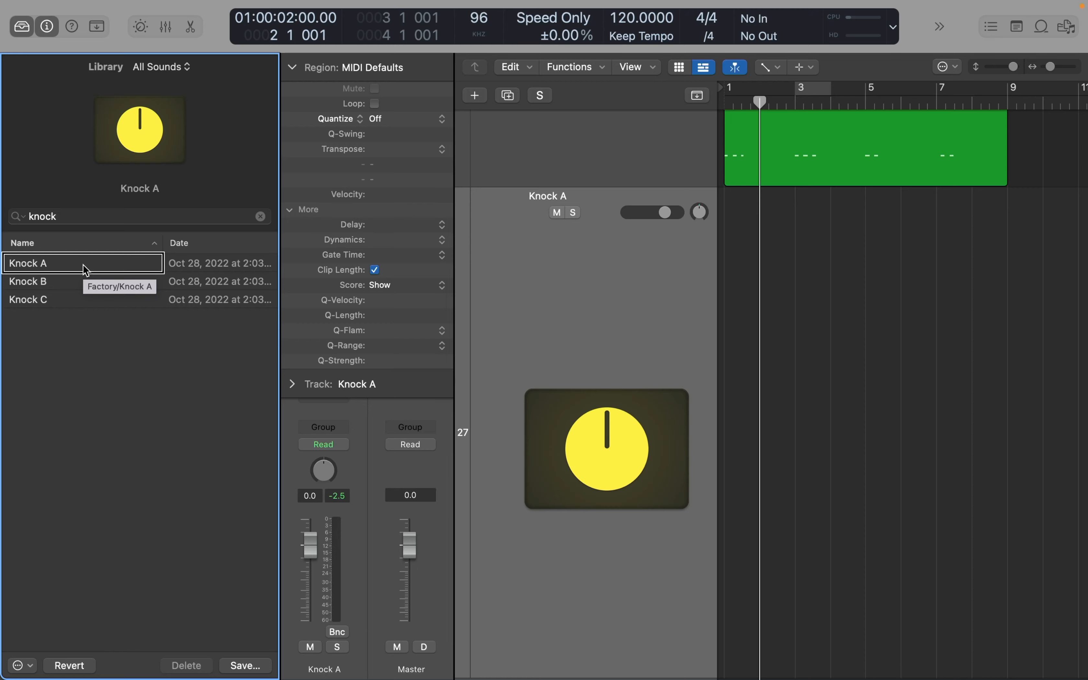
click(84, 284)
click(83, 300)
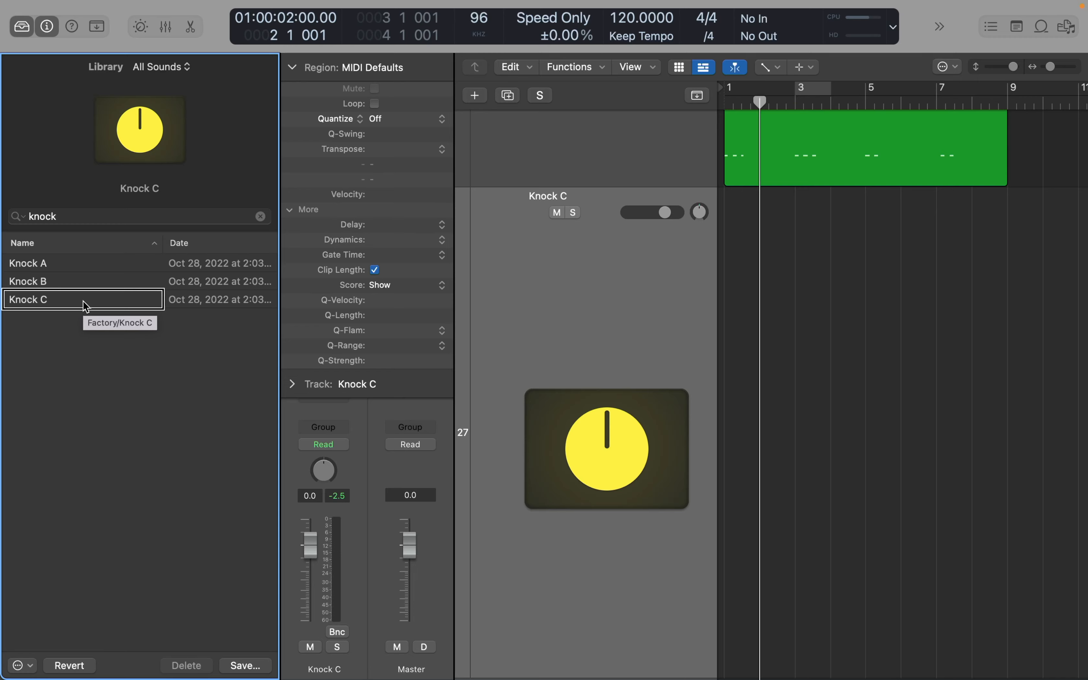
key(space)
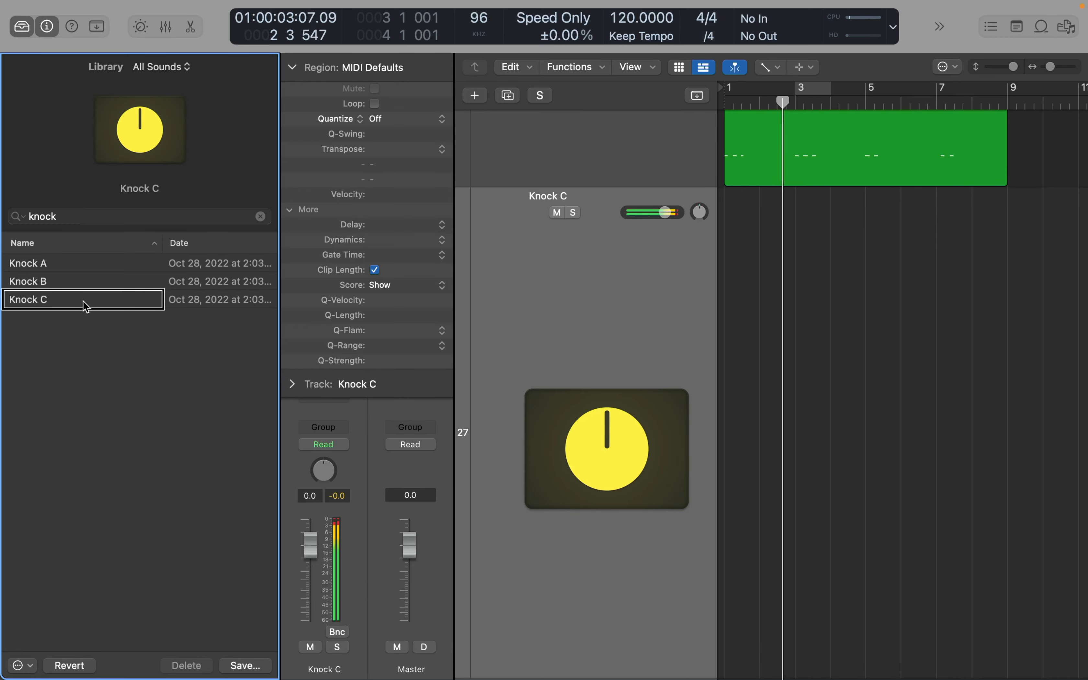
click(85, 284)
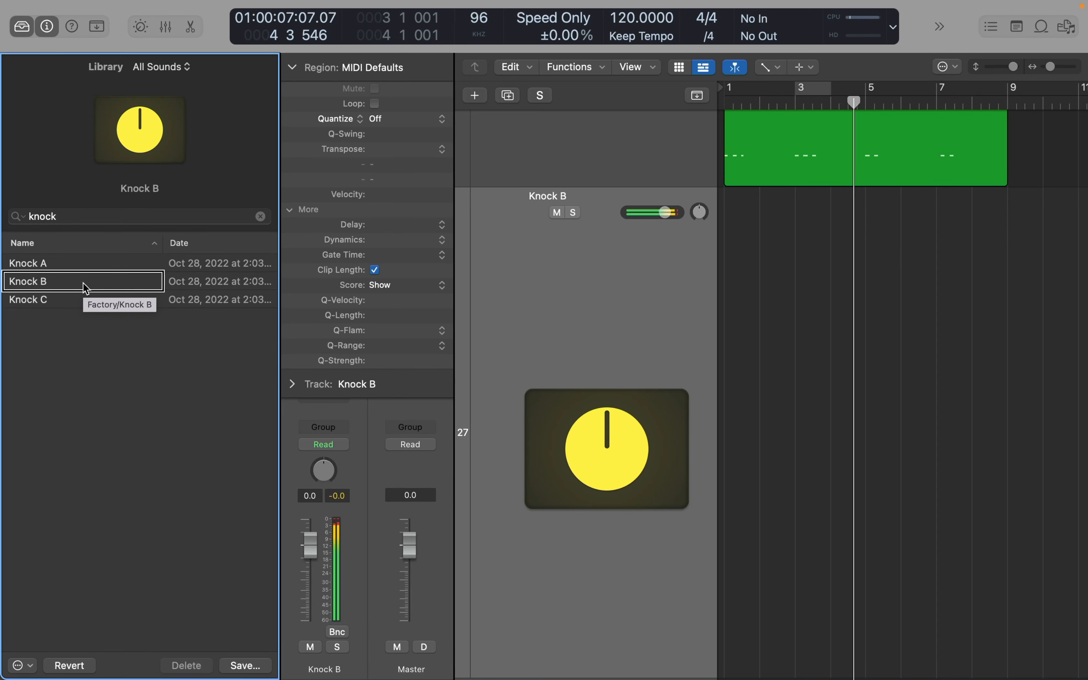
click(85, 268)
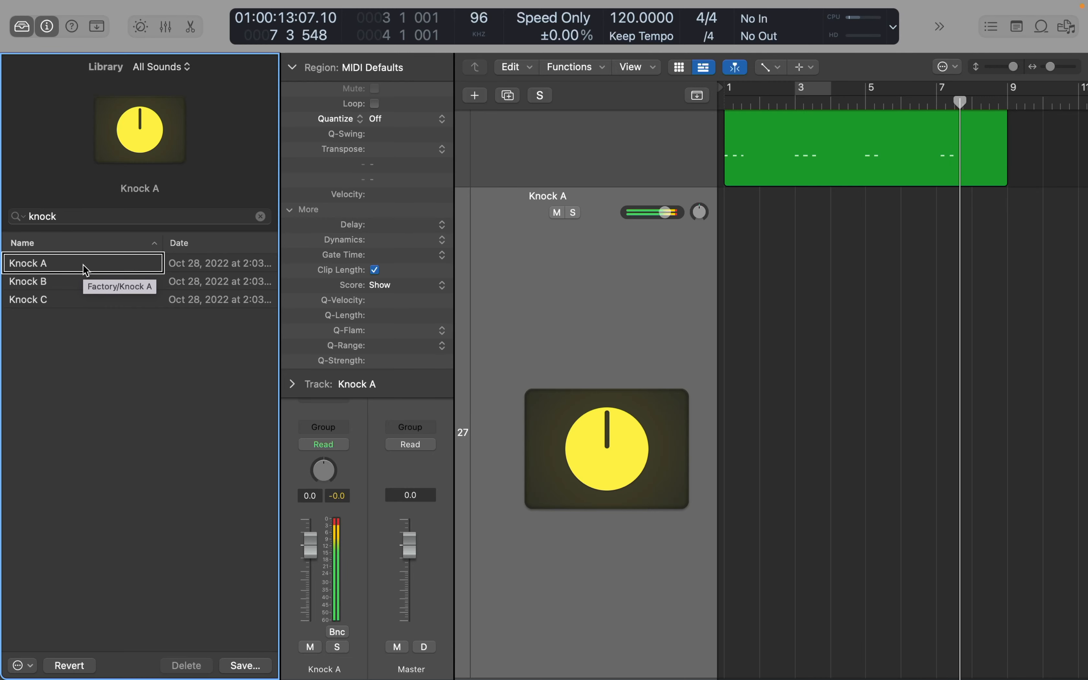
key(space)
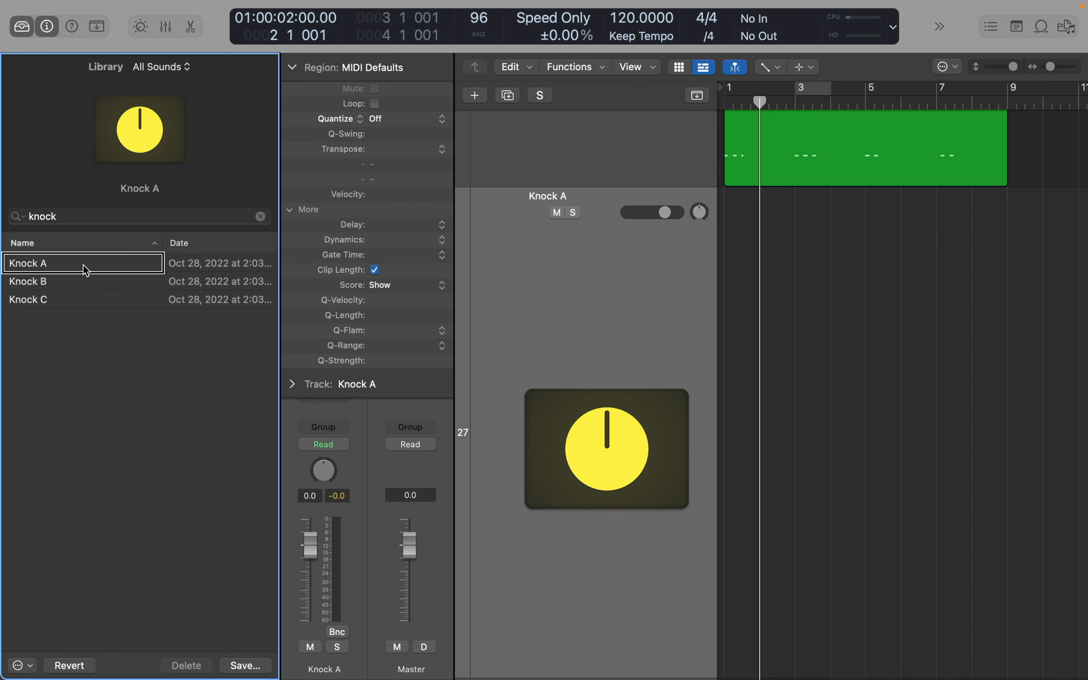
- Open the Mixer and change the output channel's strip setting to the factory preset Knock B
key(super+2)
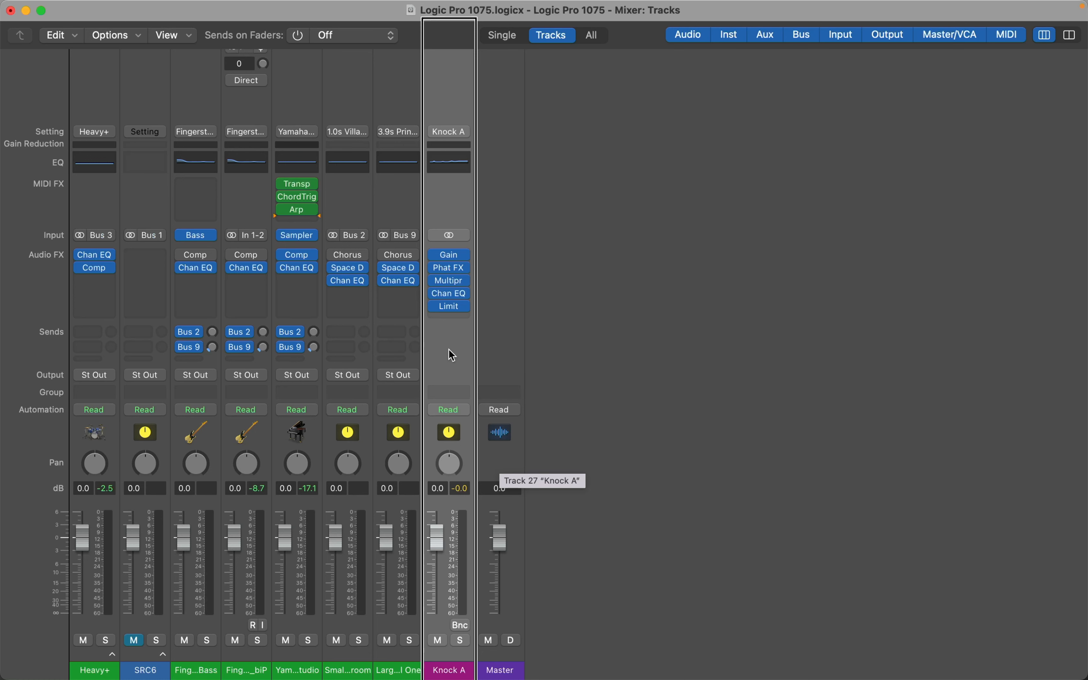
double_click(449, 670)
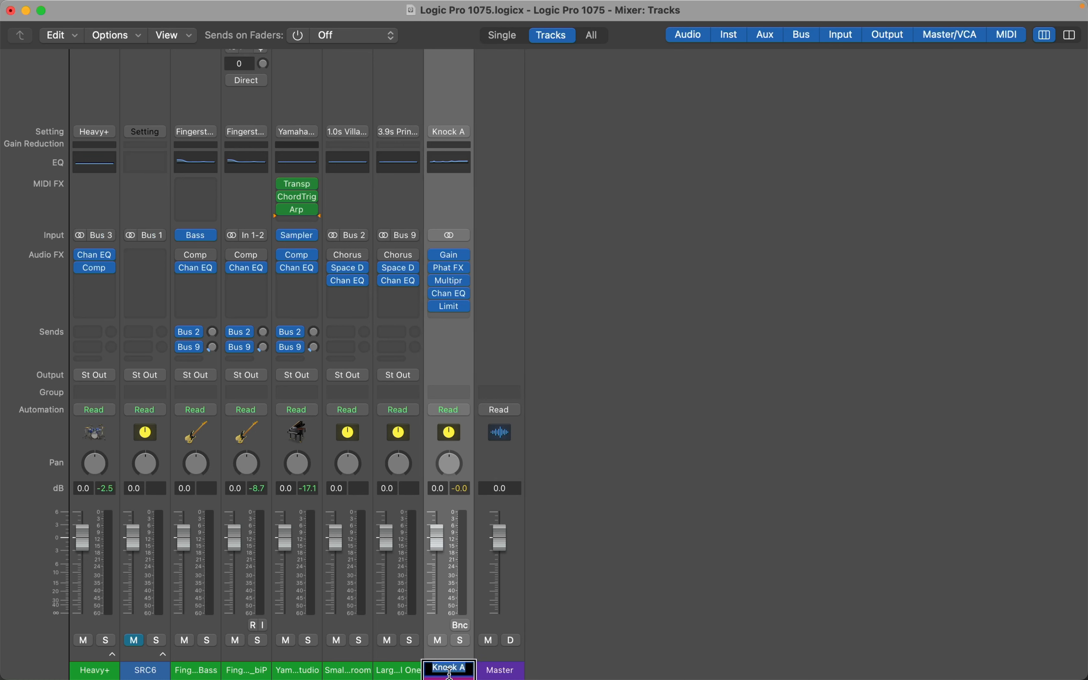
key(Return)
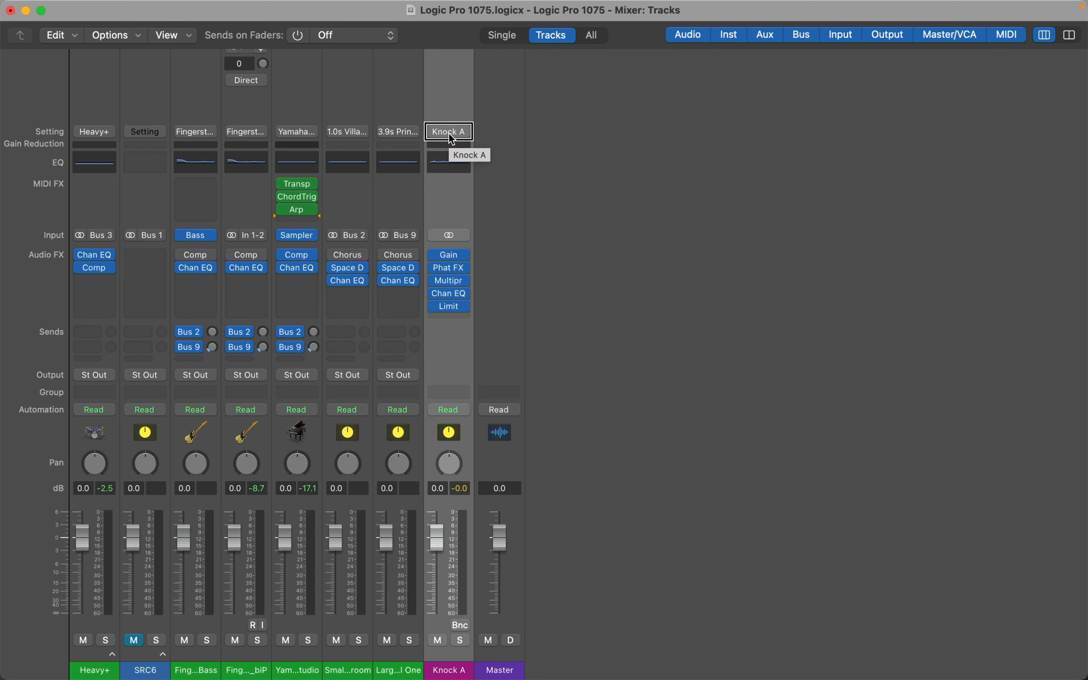
click(449, 132)
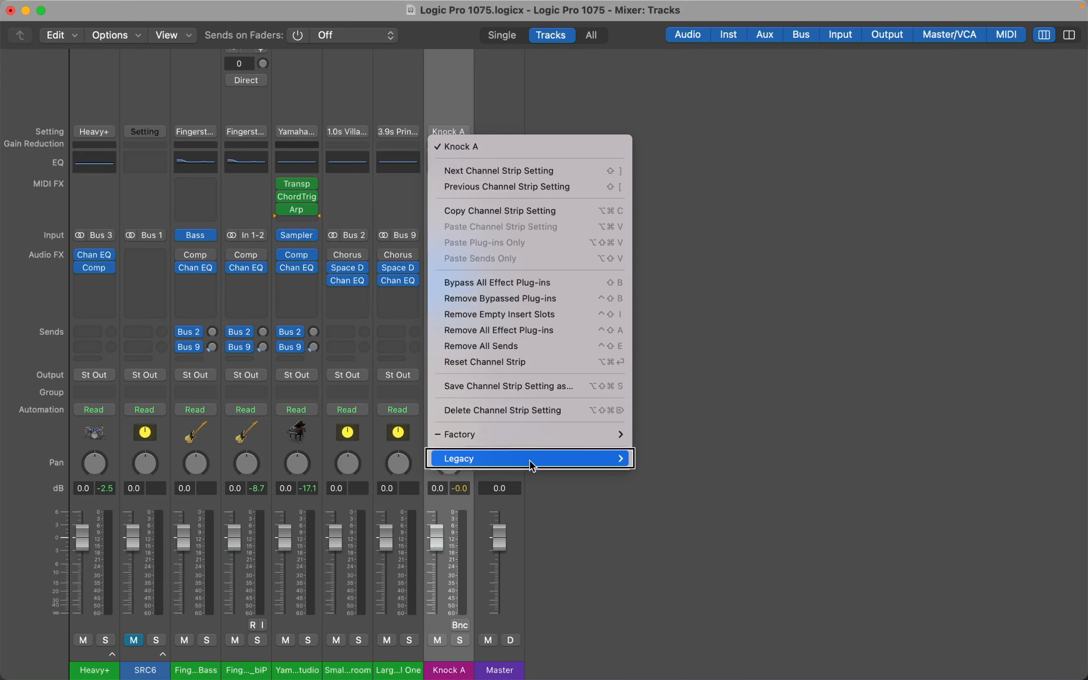
mouse_move(530, 436)
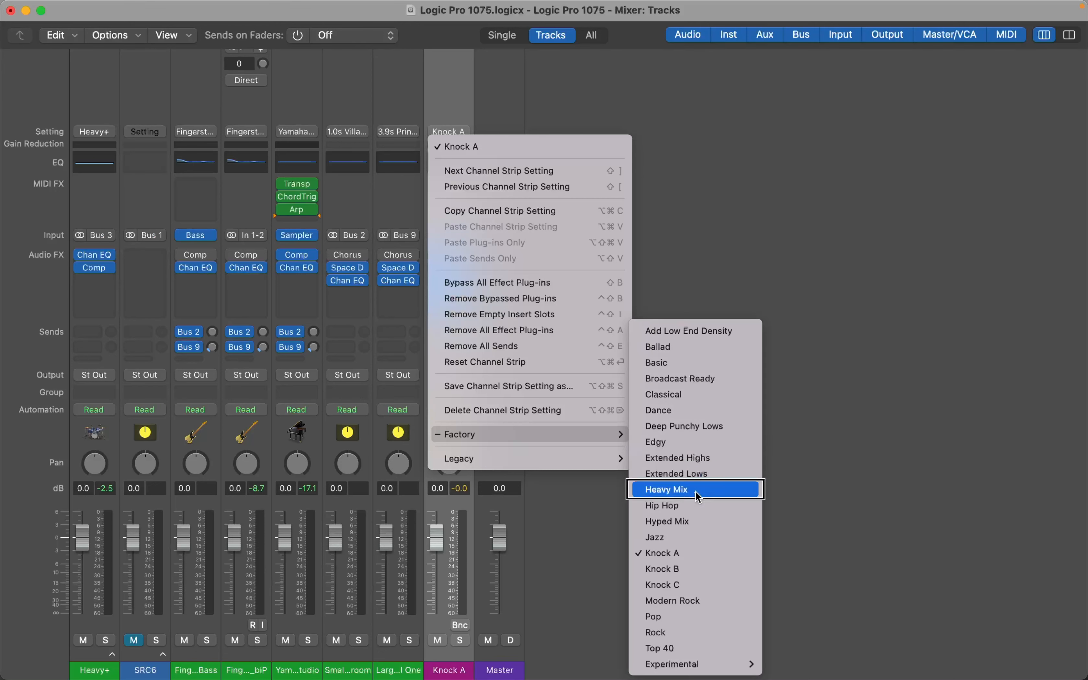
click(696, 570)
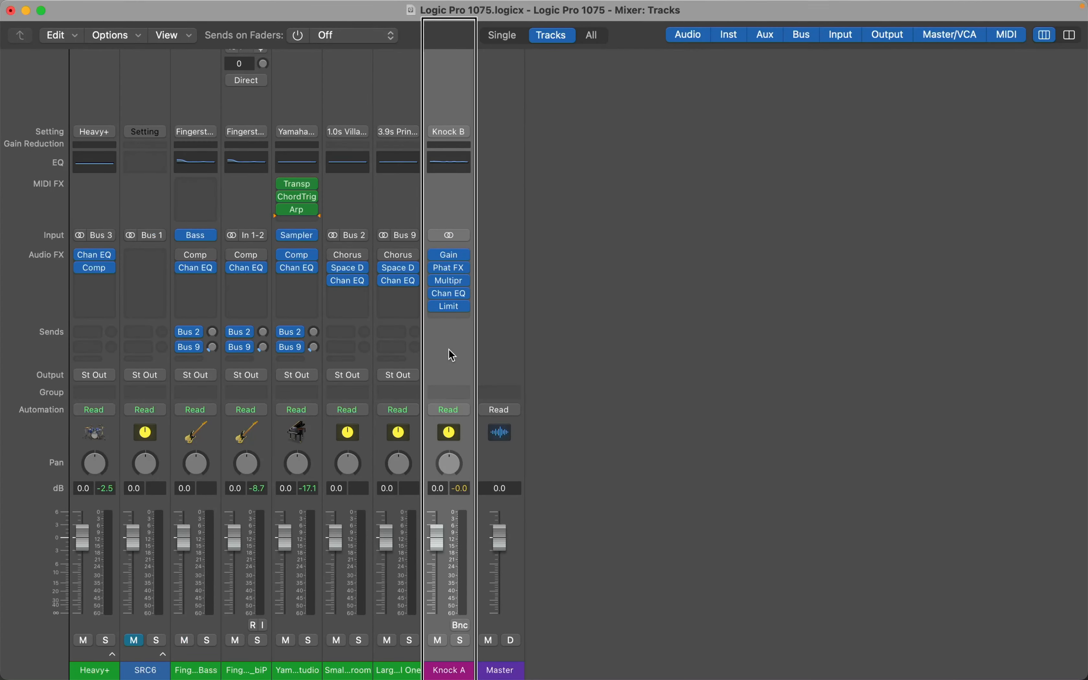
- Play the song in the Mixer and switch the output channel to the previous channel strip setting
key(space)
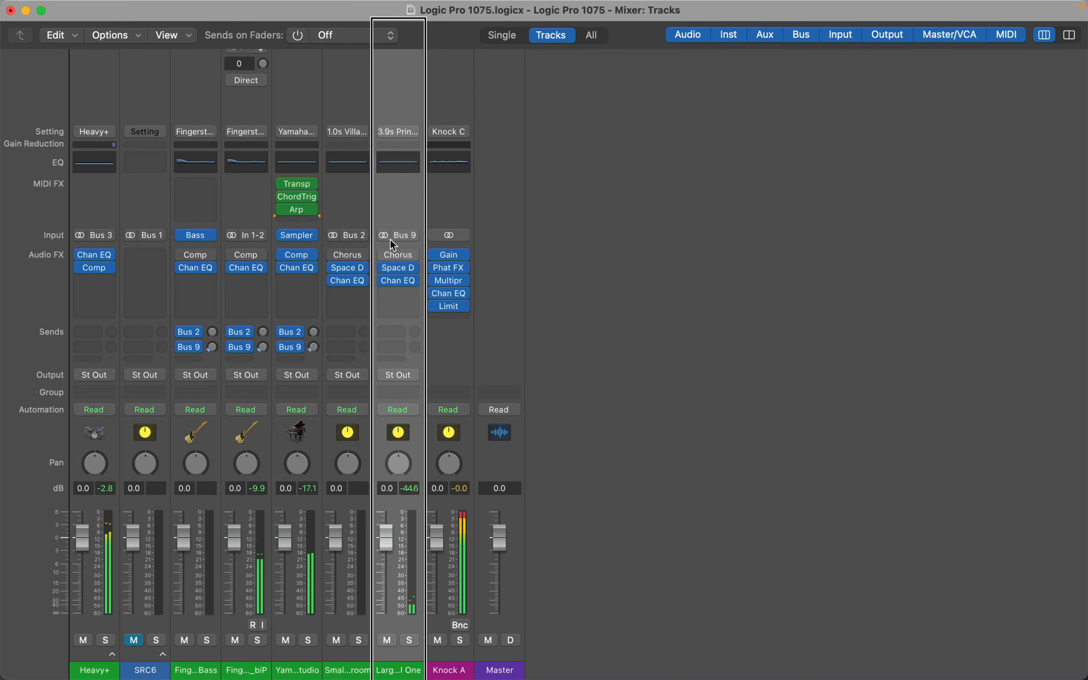
click(447, 355)
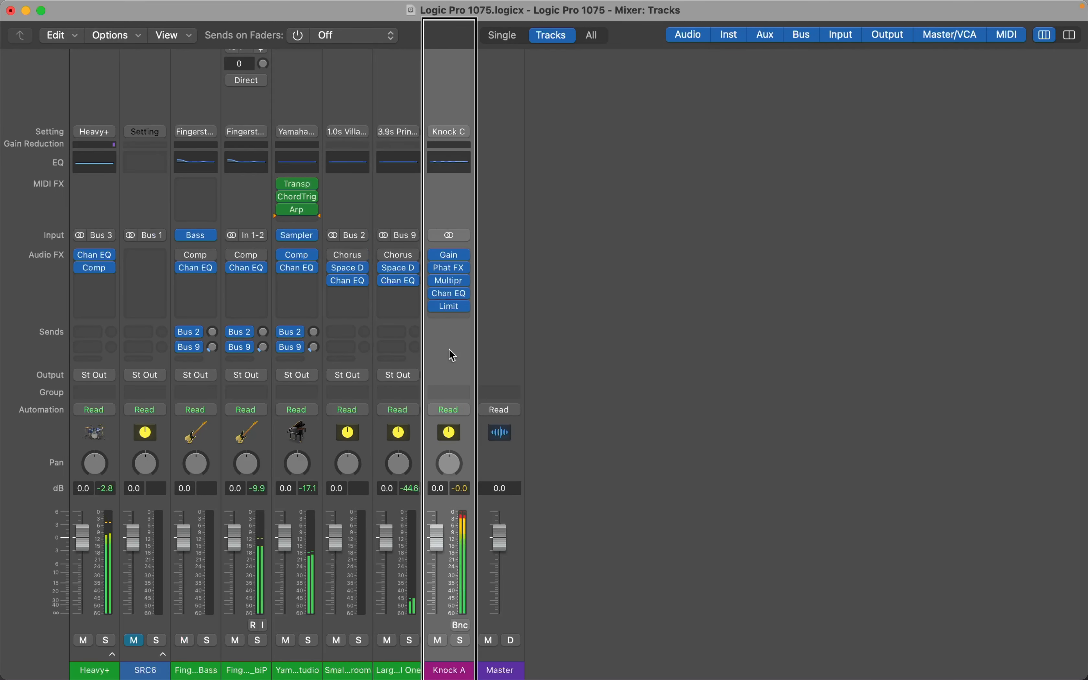
double_click(449, 670)
key(Return)
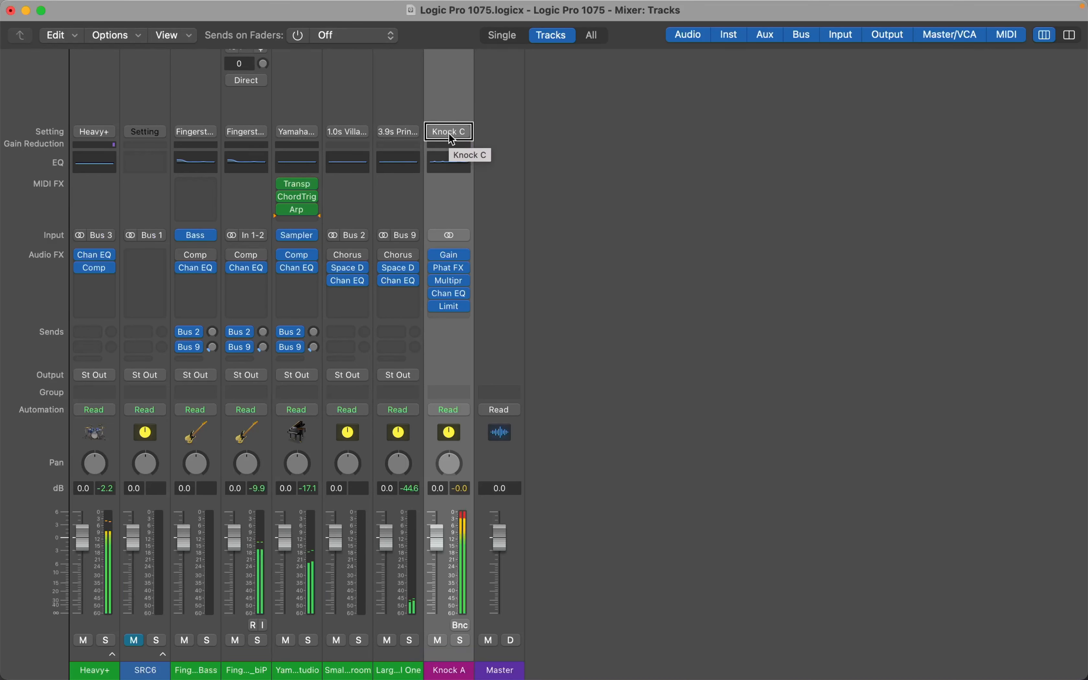
key(bracketleft)
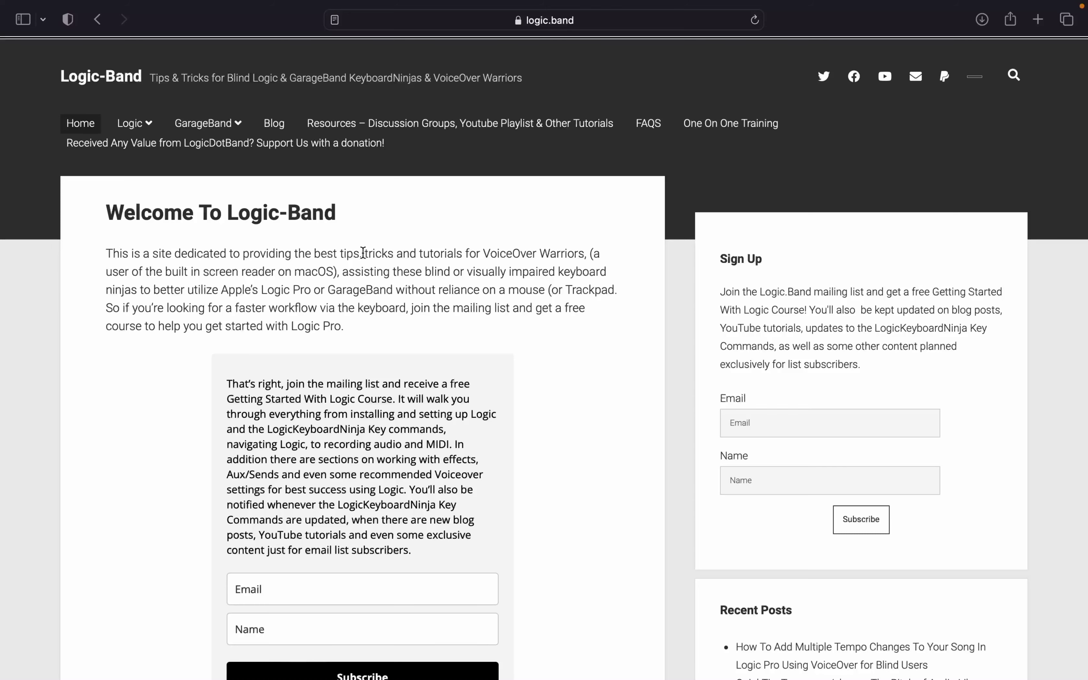
- Turn the VoiceOver screen curtain on and back off over the Logic-Band website
key(ctrl+alt+shift+F11)
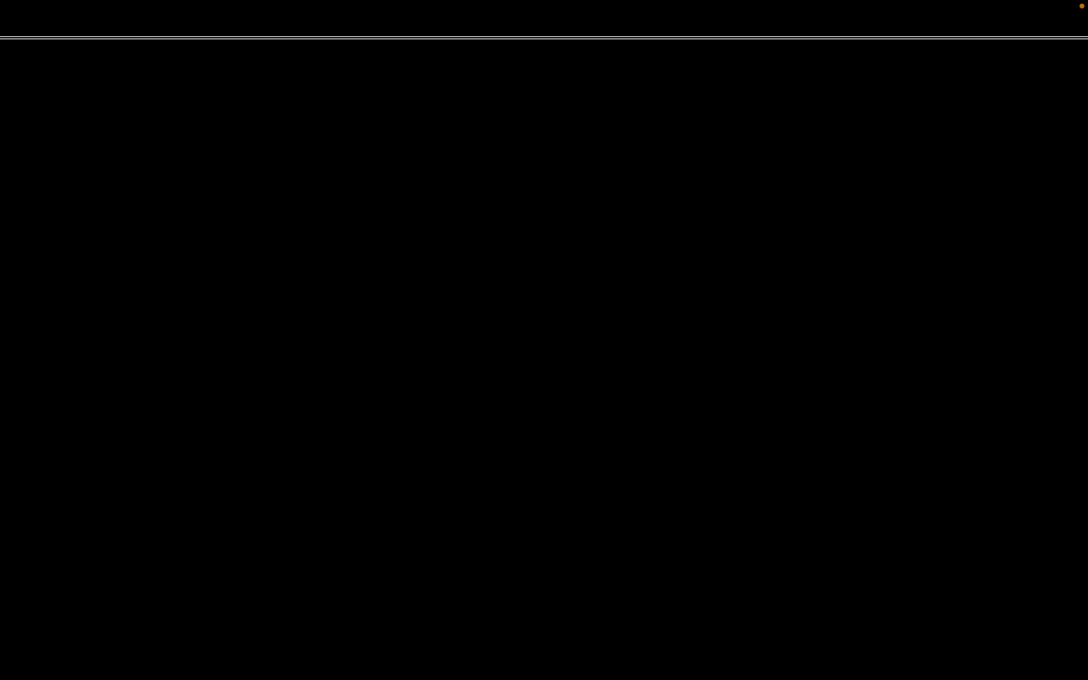
key(ctrl+alt+shift+F11)
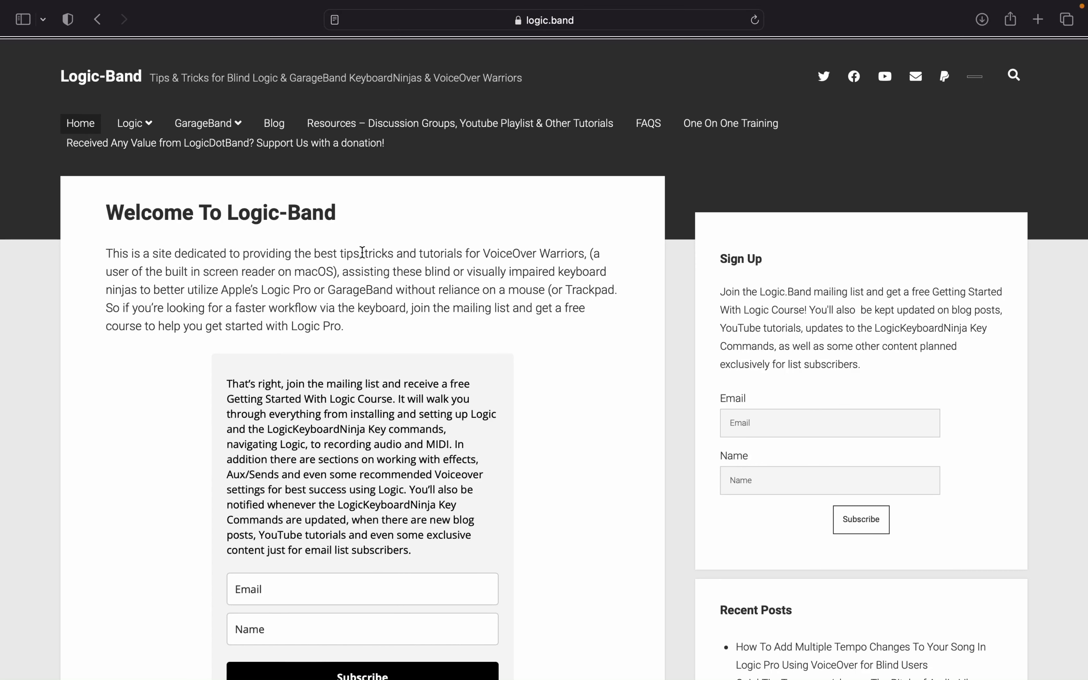